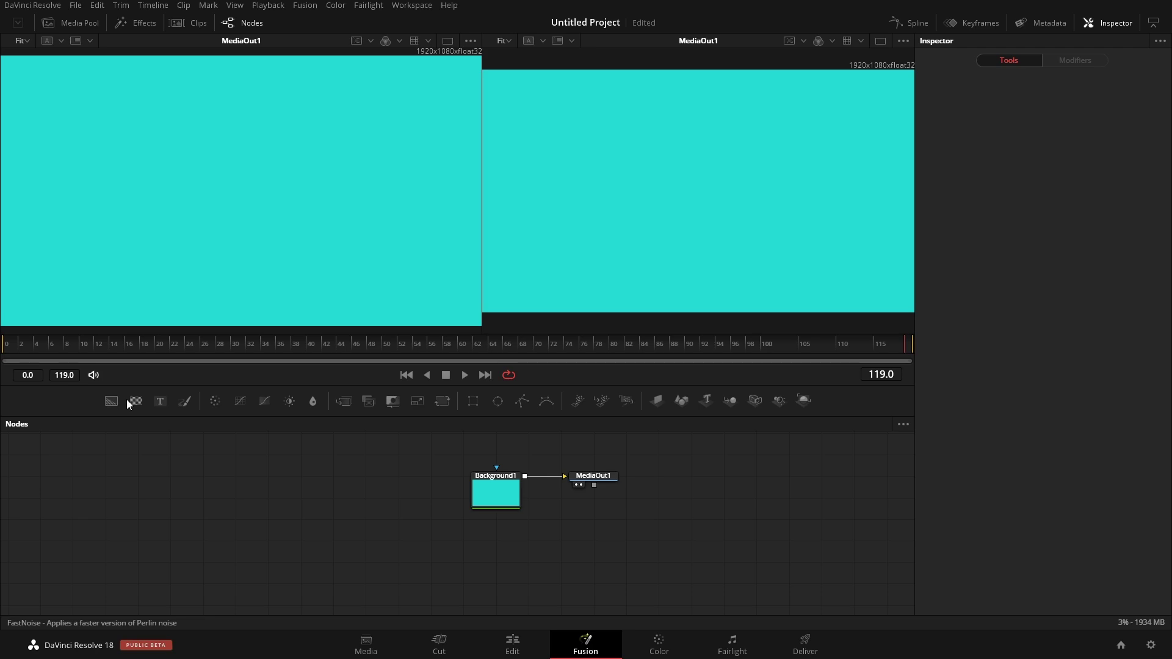
Save the current project with Ctrl+S so it is no longer marked as edited
key(ctrl+s)
Switch the toolbar to Motion Graphics and add sNGon, sRectangle, sStar, sTransform and sRender nodes
right_click(829, 402)
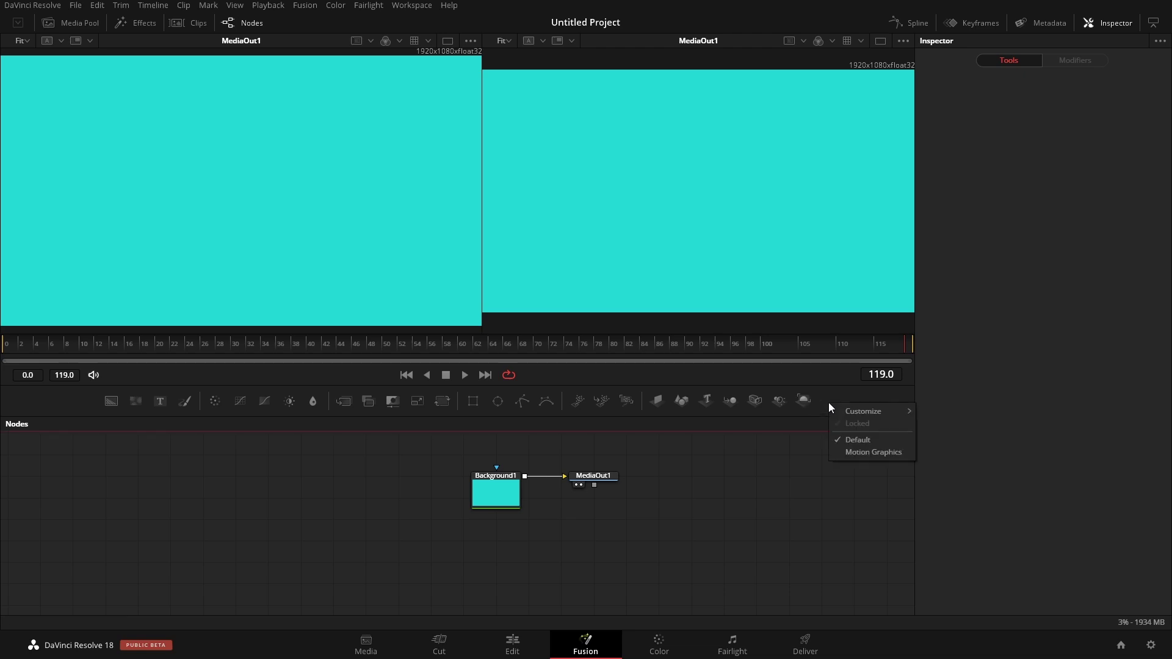
click(856, 455)
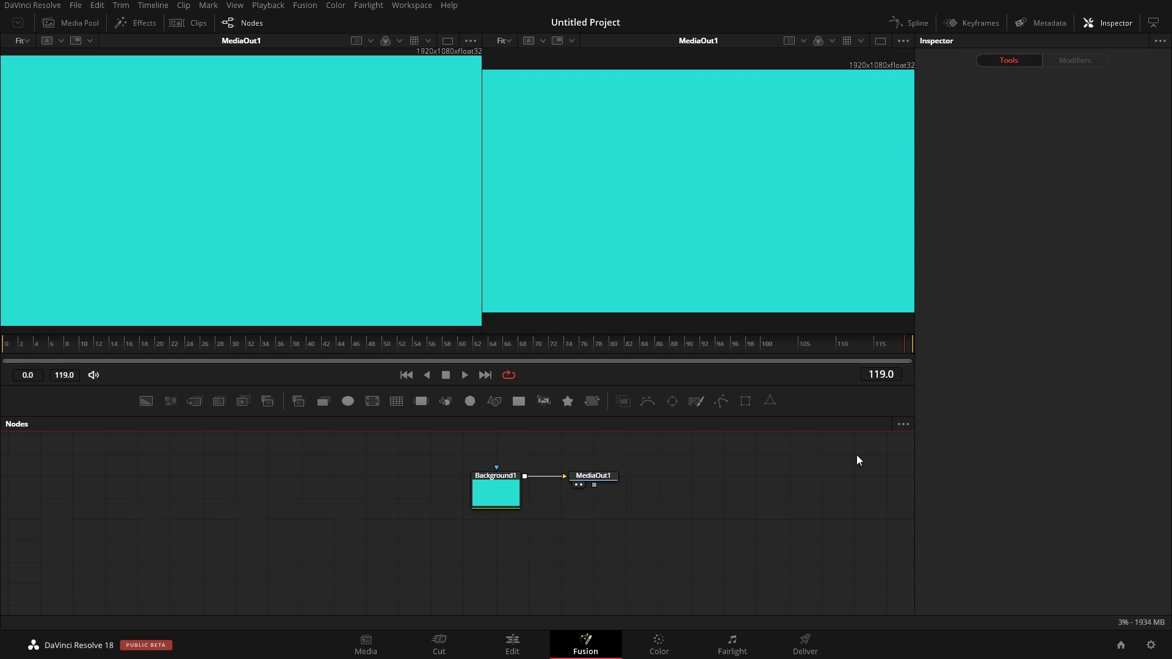
click(470, 400)
click(519, 401)
click(570, 403)
click(592, 402)
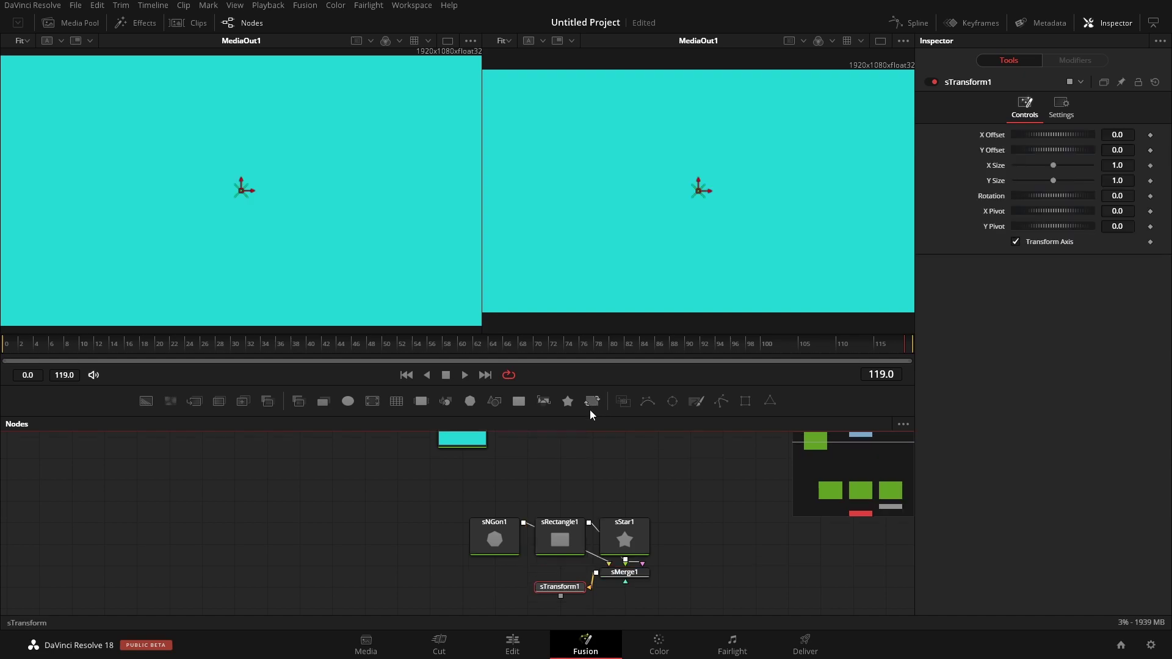
click(544, 403)
Arrange the new nodes so the shapes merge into sTransform1 and sRender1
scroll(654, 520, down, 3)
drag(473, 473, 696, 516)
drag(559, 474, 622, 513)
scroll(622, 513, up, 5)
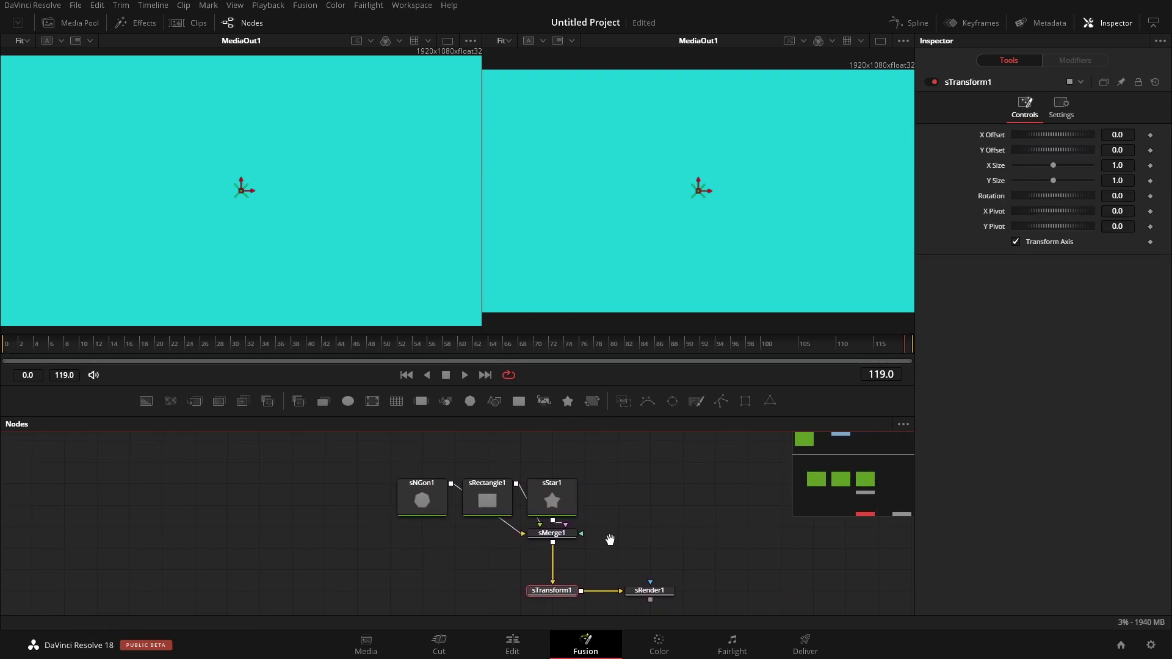
scroll(637, 552, down, 3)
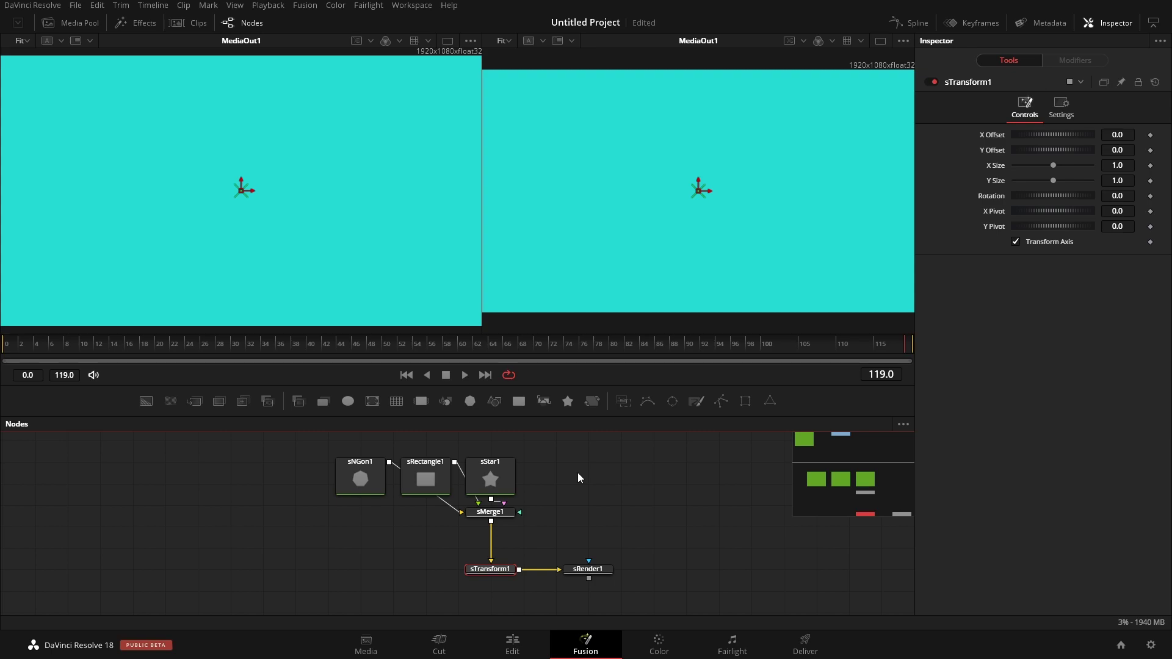
Return the toolbar to the Default tools and create a new custom toolbar named '3D'
right_click(797, 409)
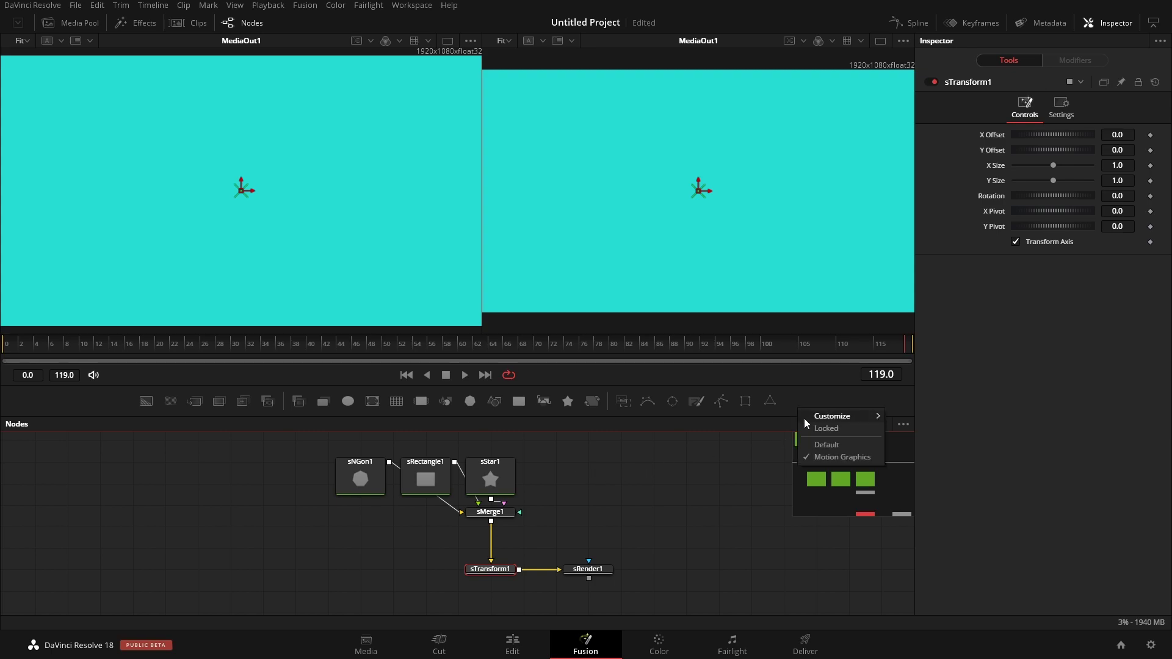
click(815, 447)
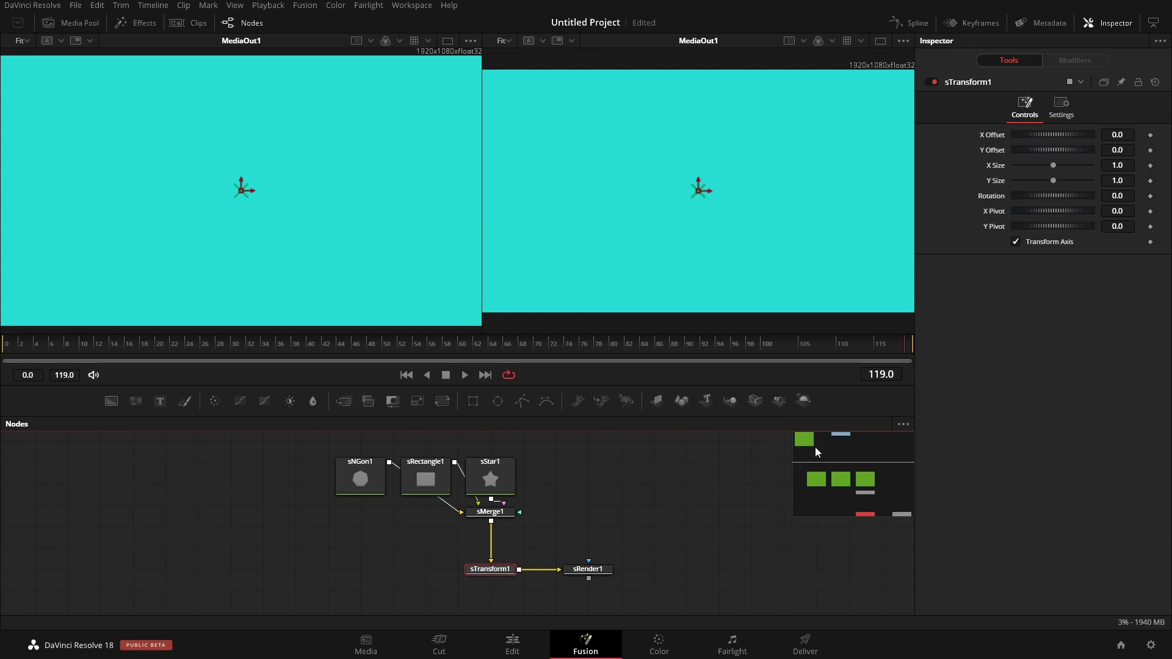
right_click(821, 399)
mouse_move(871, 412)
click(931, 450)
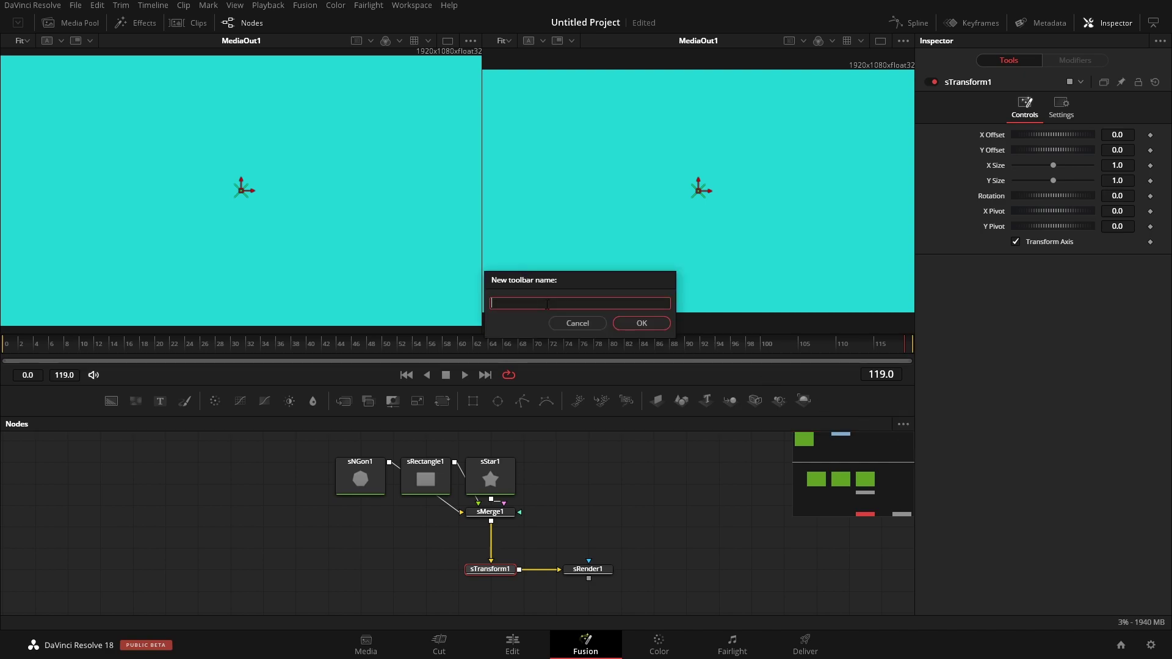
text(te)
key(Return)
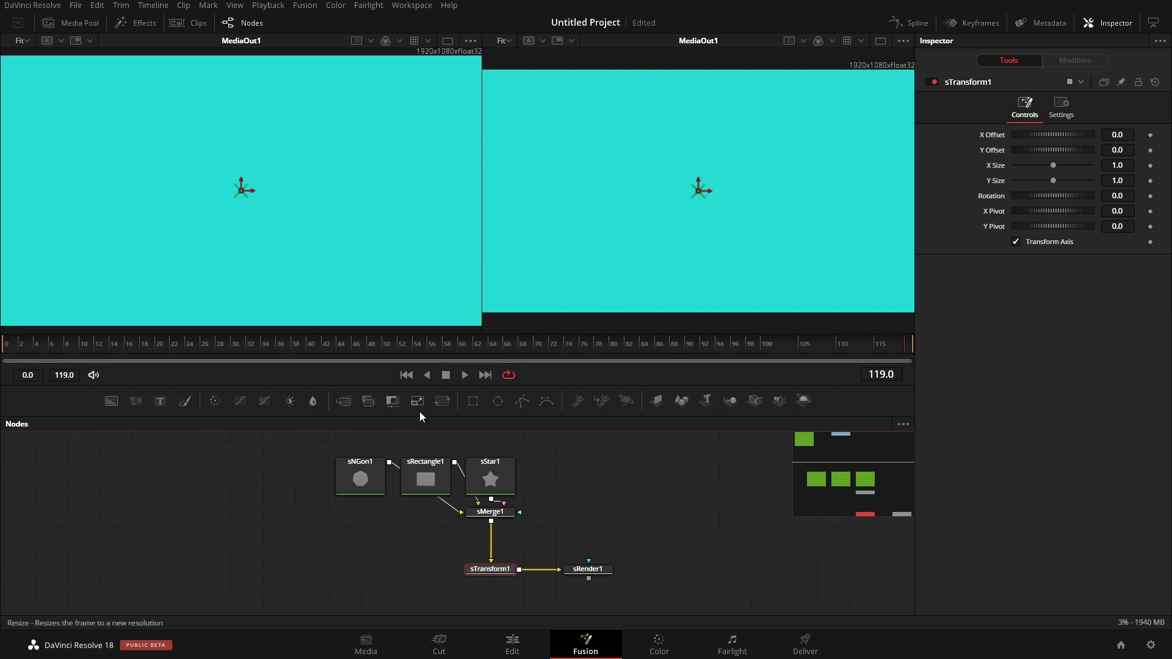
Keep the 3D toolbar active and remove its particle and 3D tool groups
right_click(822, 406)
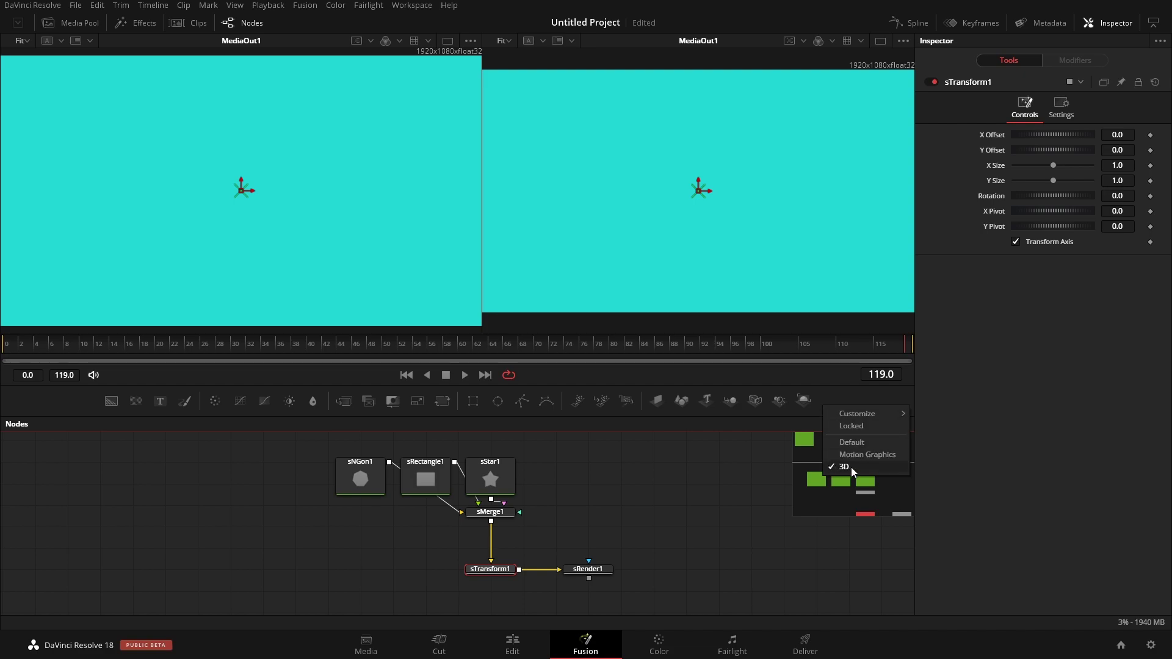
click(822, 401)
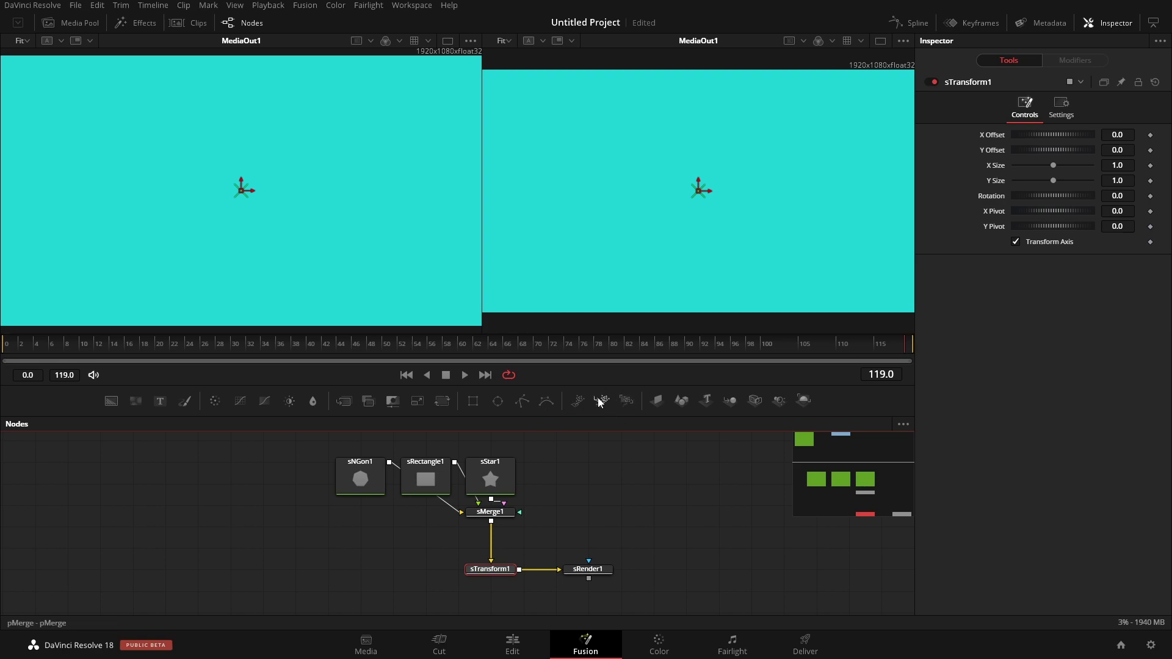
right_click(624, 401)
mouse_move(659, 410)
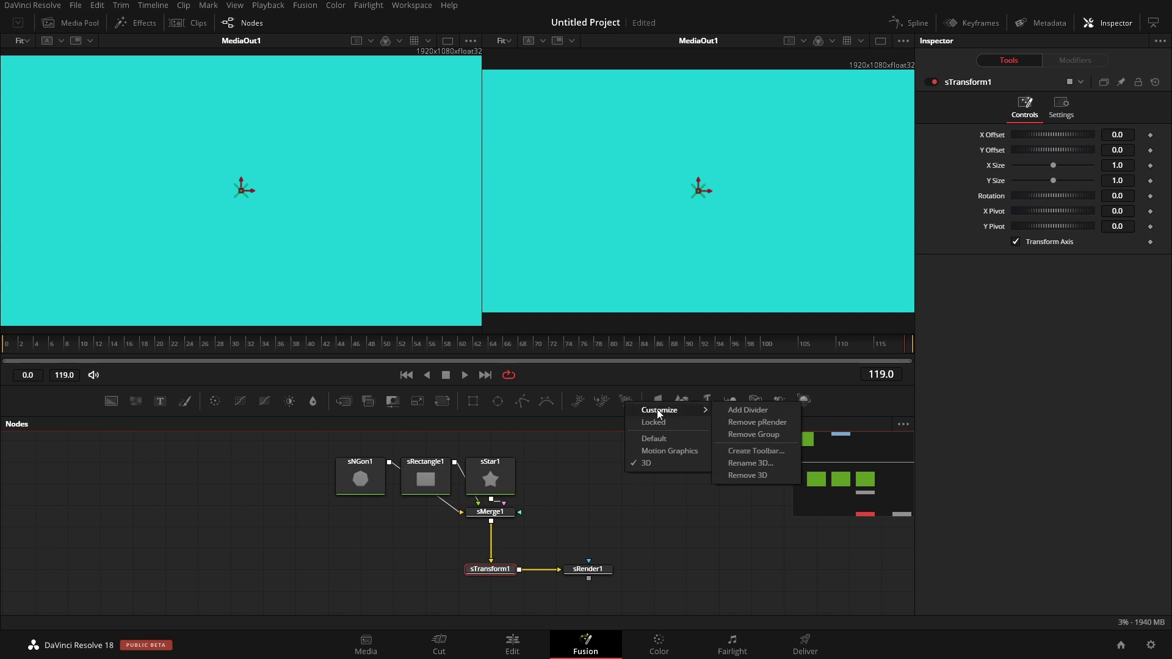
click(742, 434)
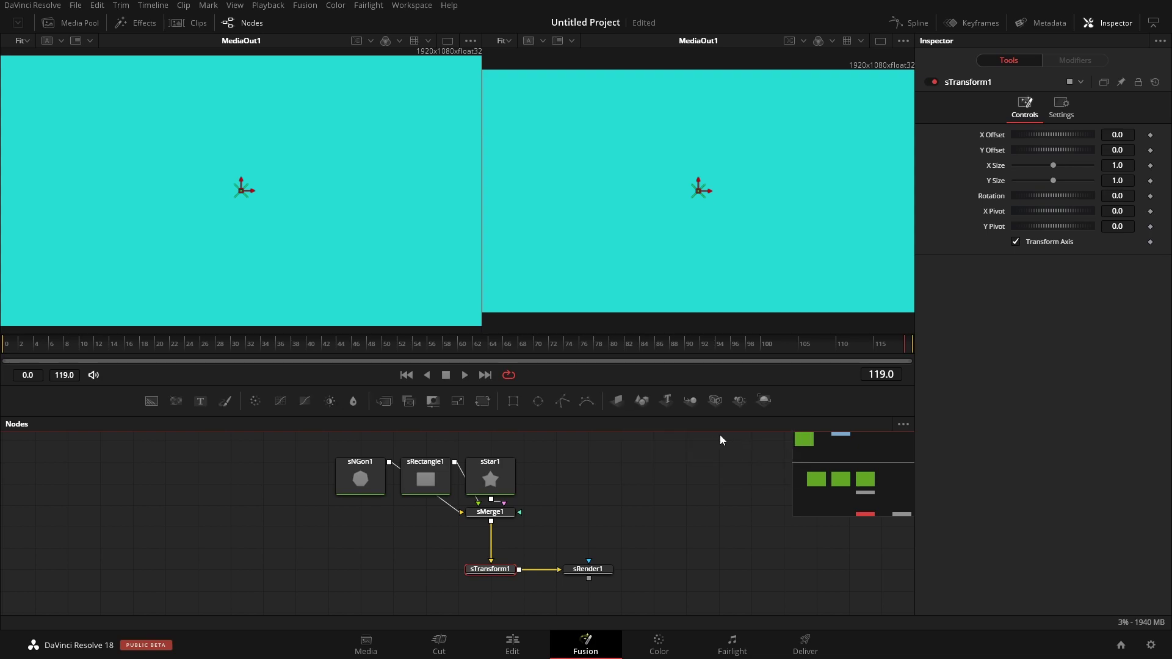
right_click(616, 403)
mouse_move(677, 409)
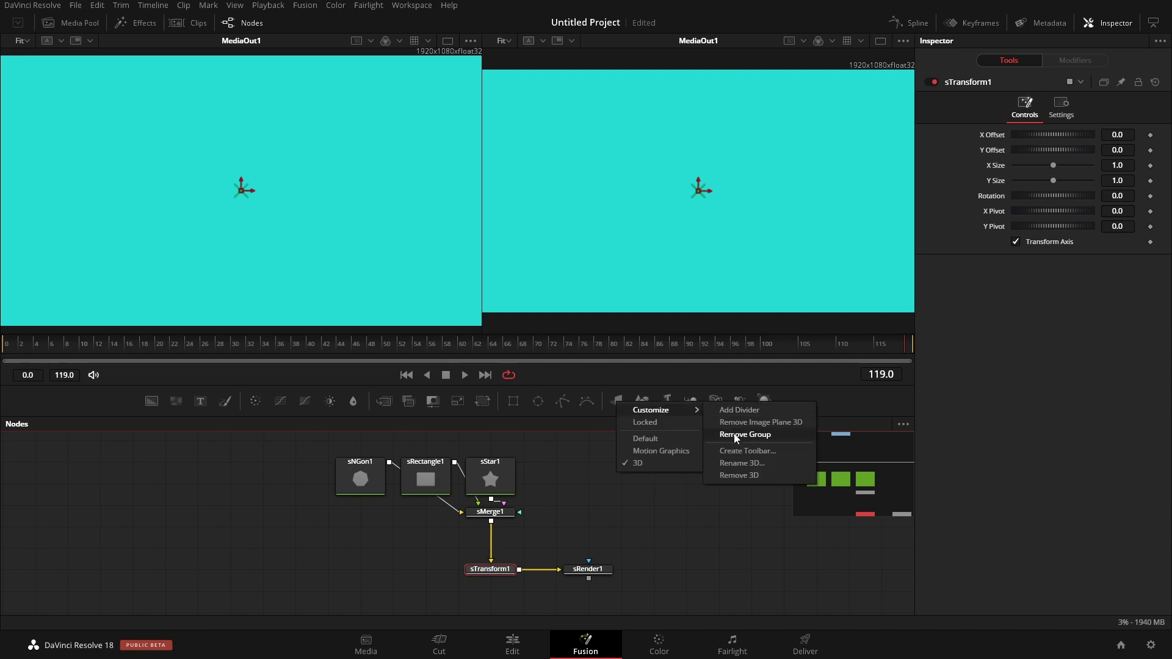
click(735, 435)
Remove the remaining four tool groups so the 3D toolbar is empty
right_click(648, 407)
click(747, 429)
right_click(620, 405)
mouse_move(653, 416)
click(742, 438)
right_click(535, 401)
click(653, 435)
right_click(485, 404)
mouse_move(535, 417)
click(598, 440)
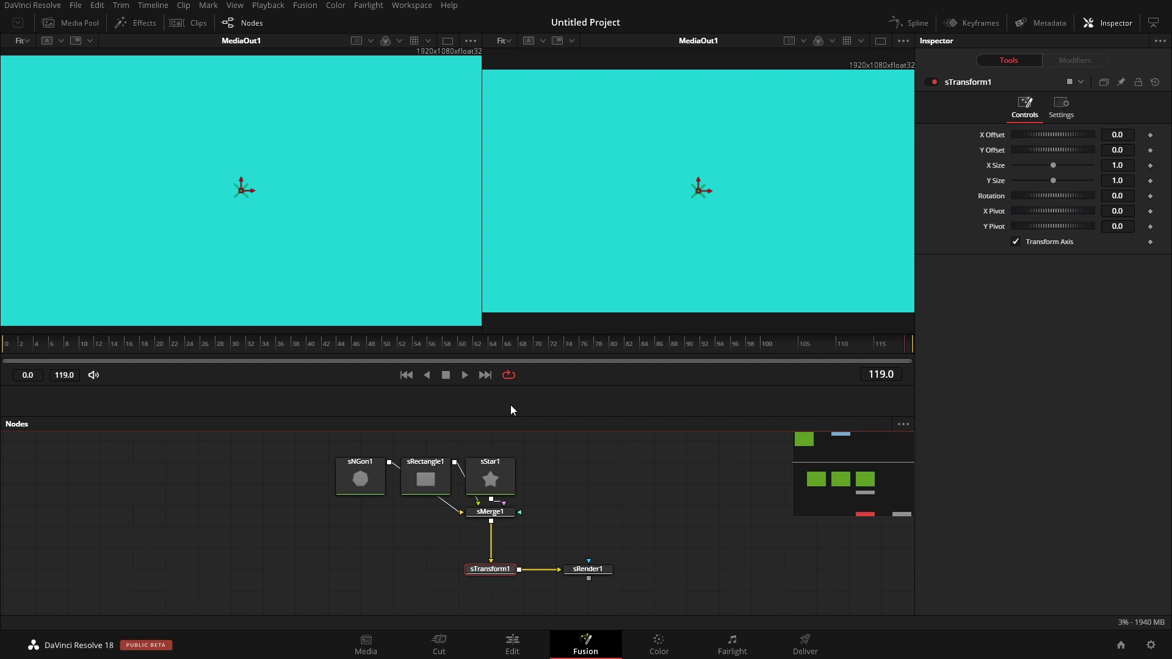
Add a Point Light node through the 'light' tool search and drag it onto the 3D toolbar
scroll(646, 500, right, 3)
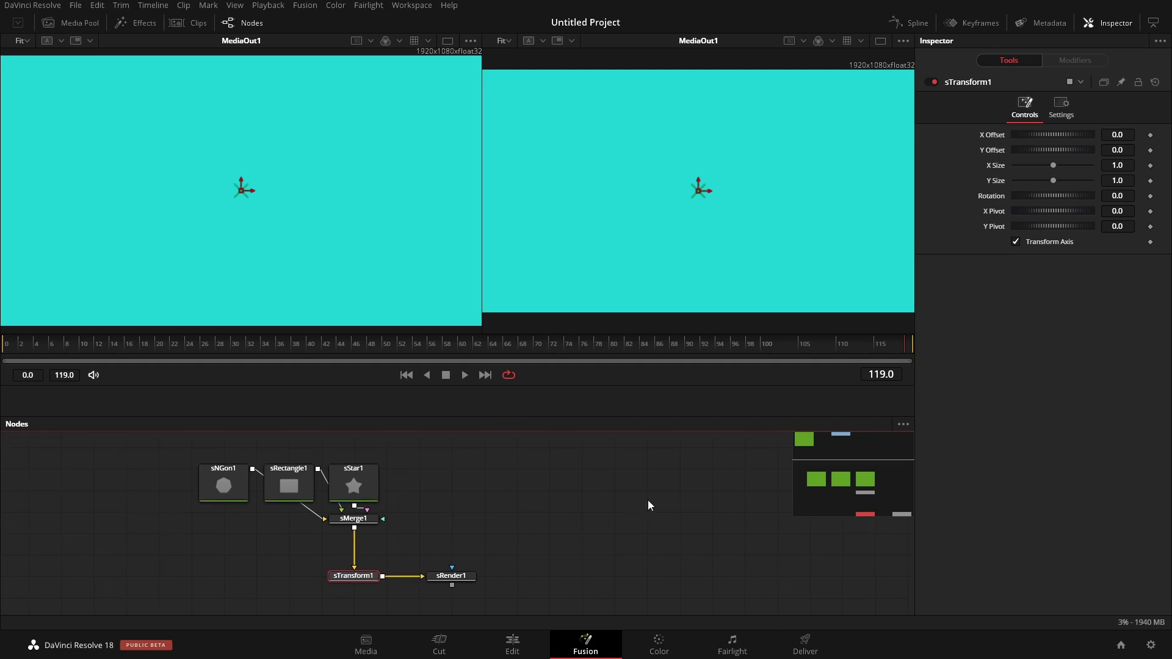
click(598, 503)
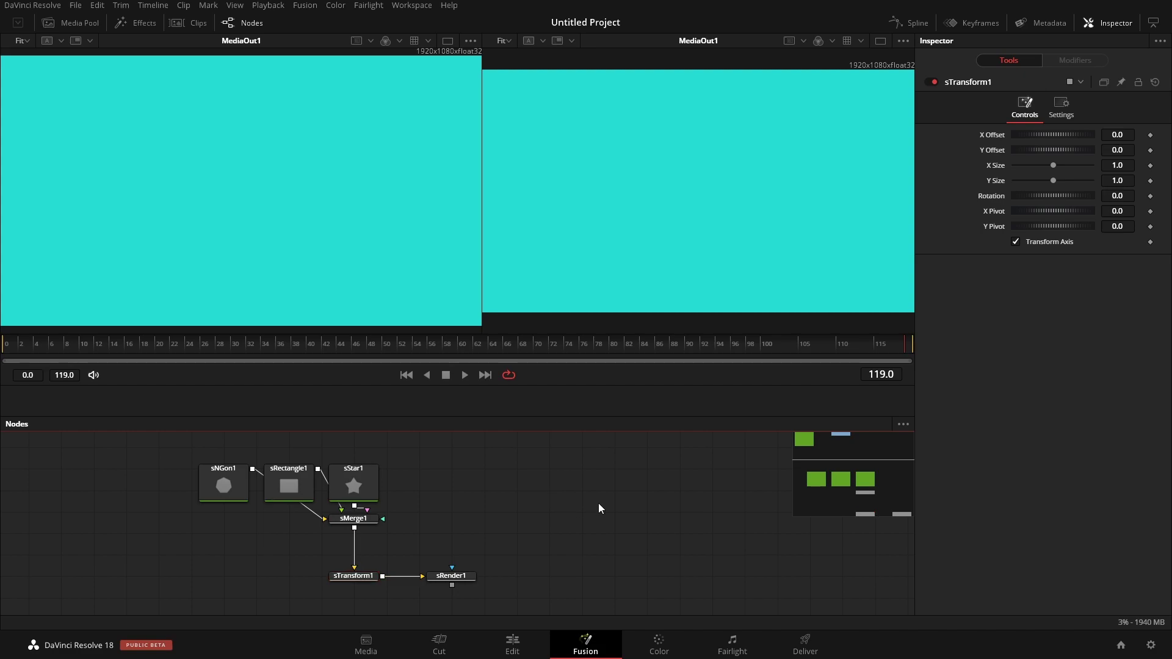
key(shift+space)
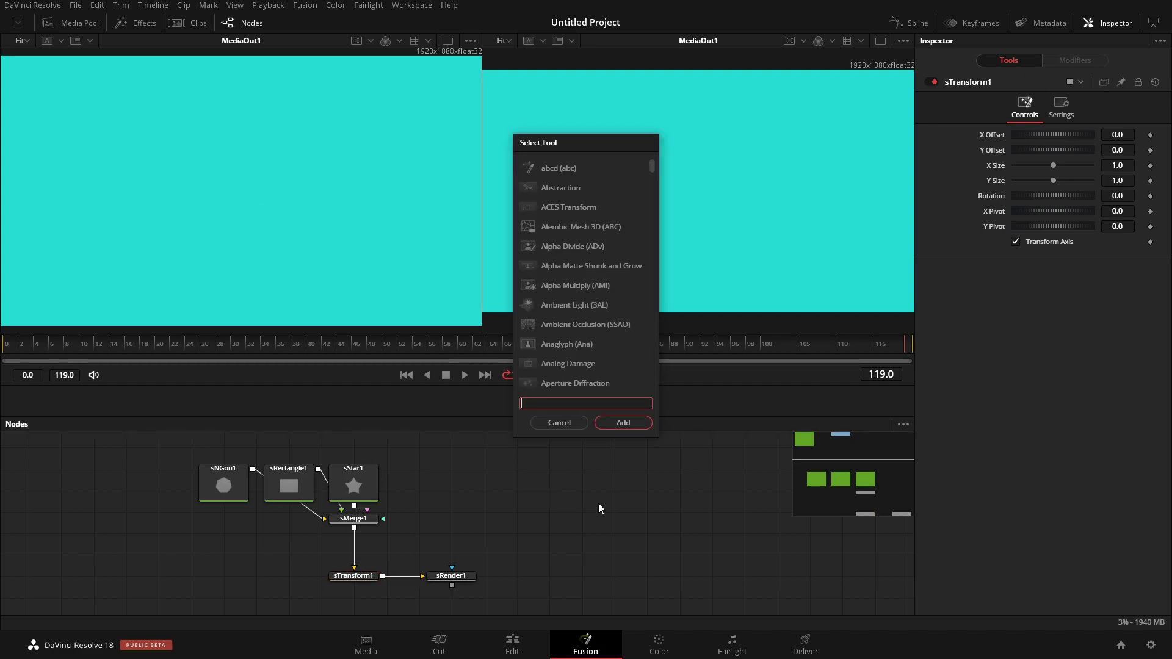
text(light)
key(Down)
key(Down)
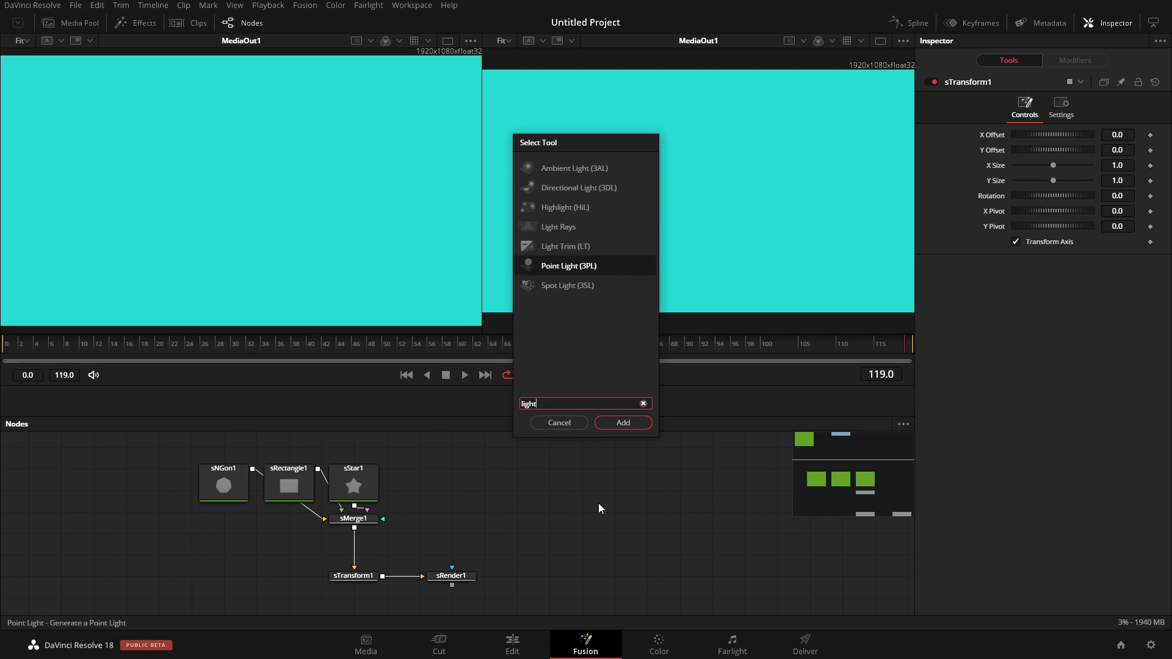
key(Return)
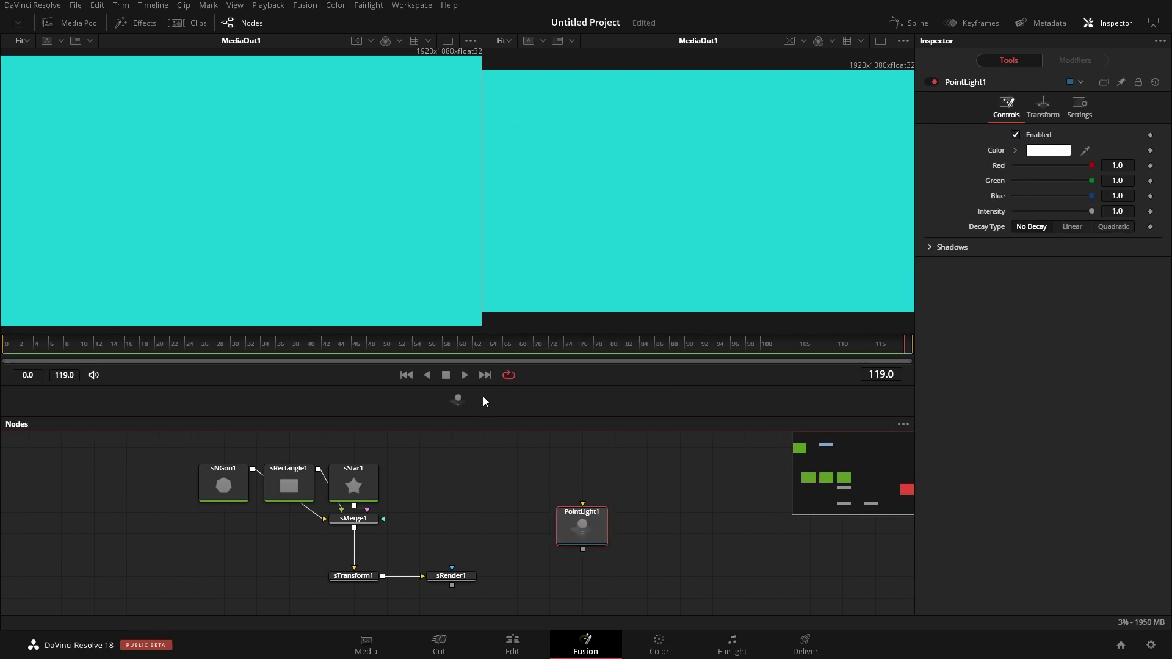
drag(573, 530, 464, 403)
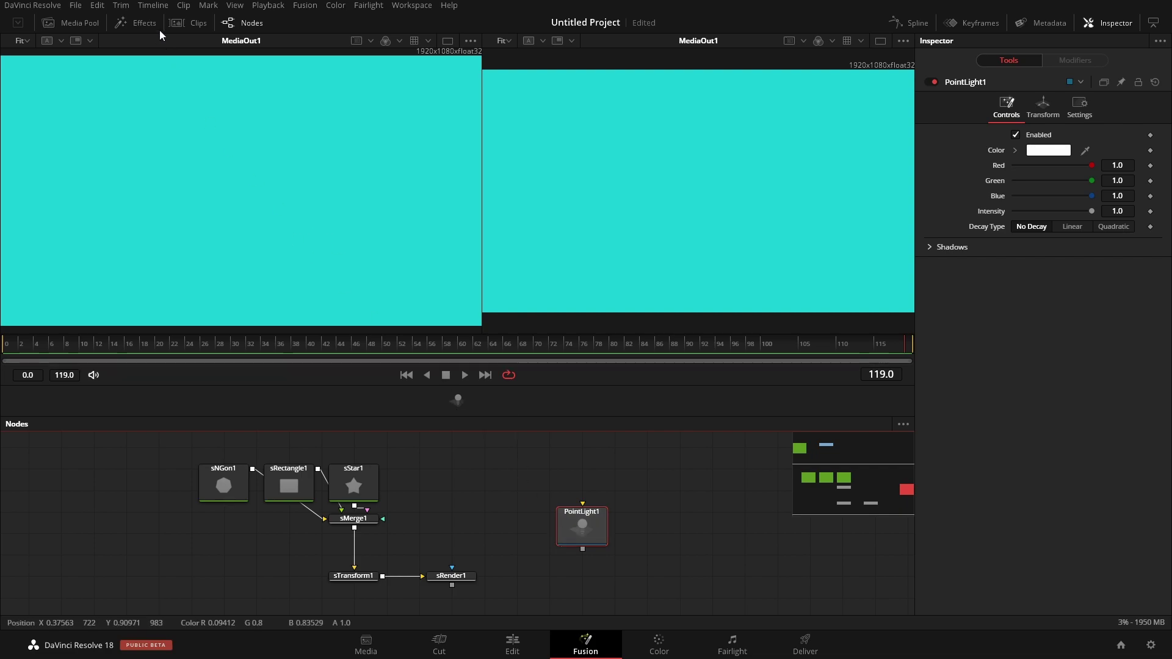
Drag Ambient Light and Spot Light from Effects > Tools > 3D > Light onto the toolbar, removing PointLight1
click(137, 24)
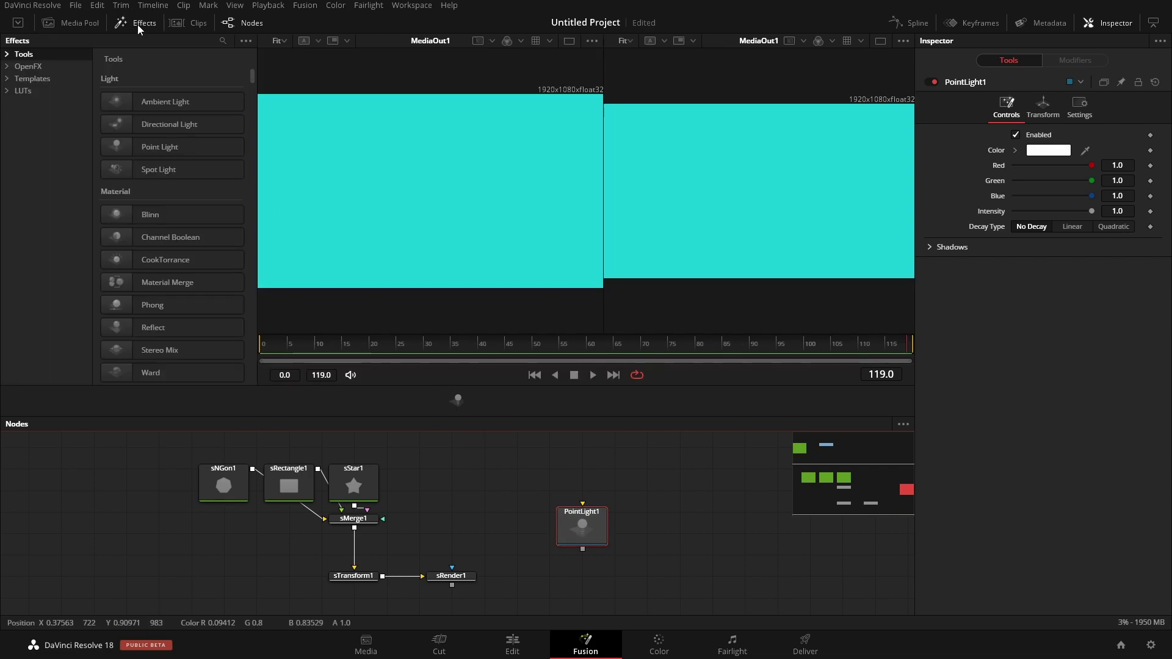
click(8, 55)
click(19, 66)
click(47, 80)
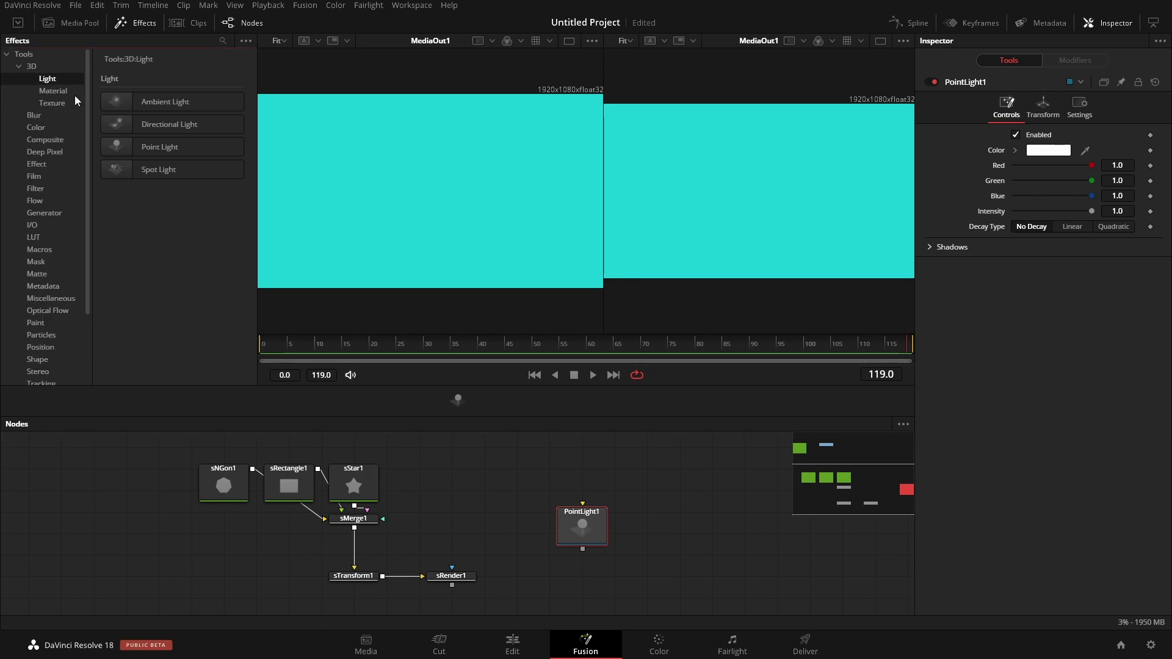
drag(165, 102, 444, 400)
drag(158, 169, 496, 401)
key(ctrl+z)
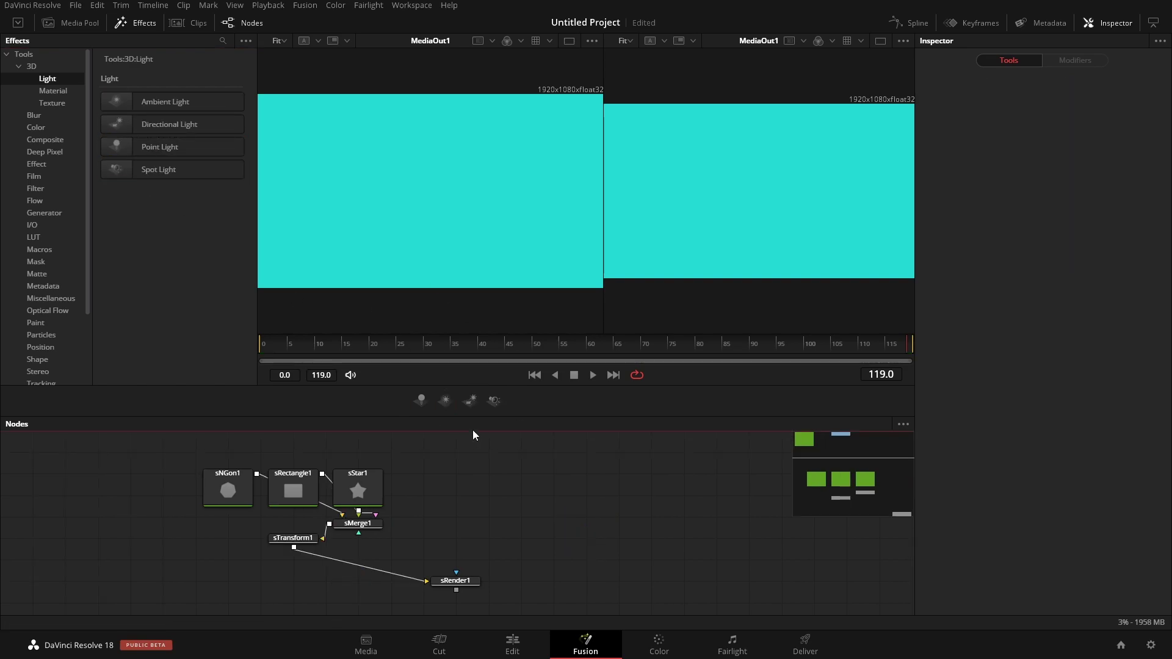
Add a divider after the Spot Light tool to close the light group
right_click(549, 407)
mouse_move(595, 418)
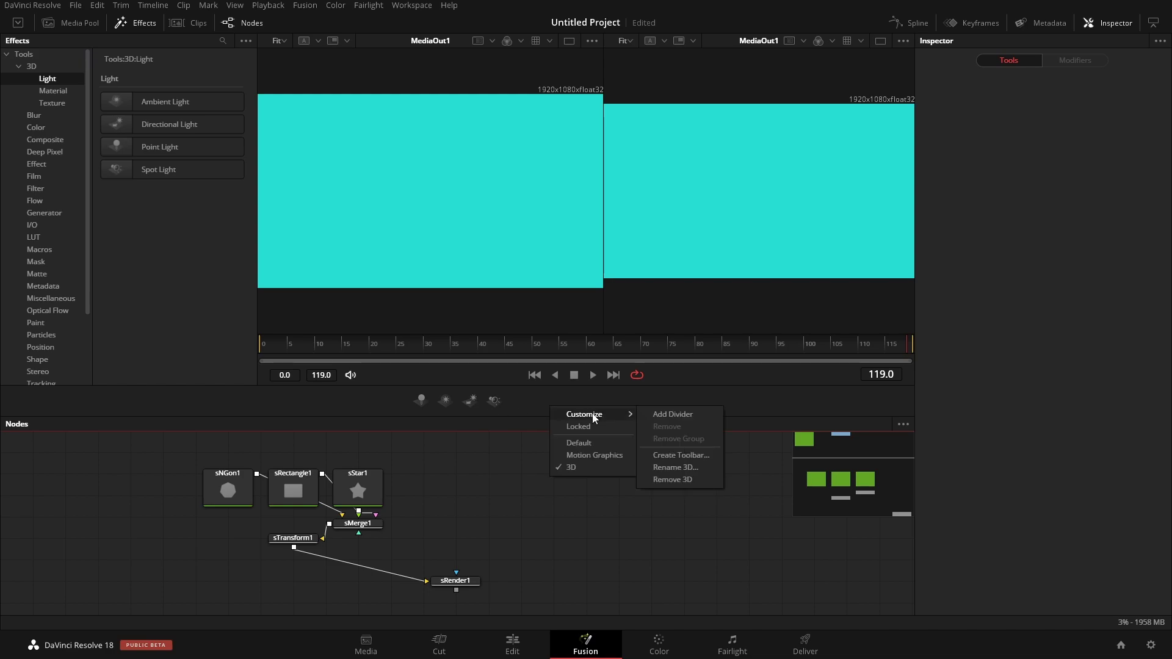
click(670, 417)
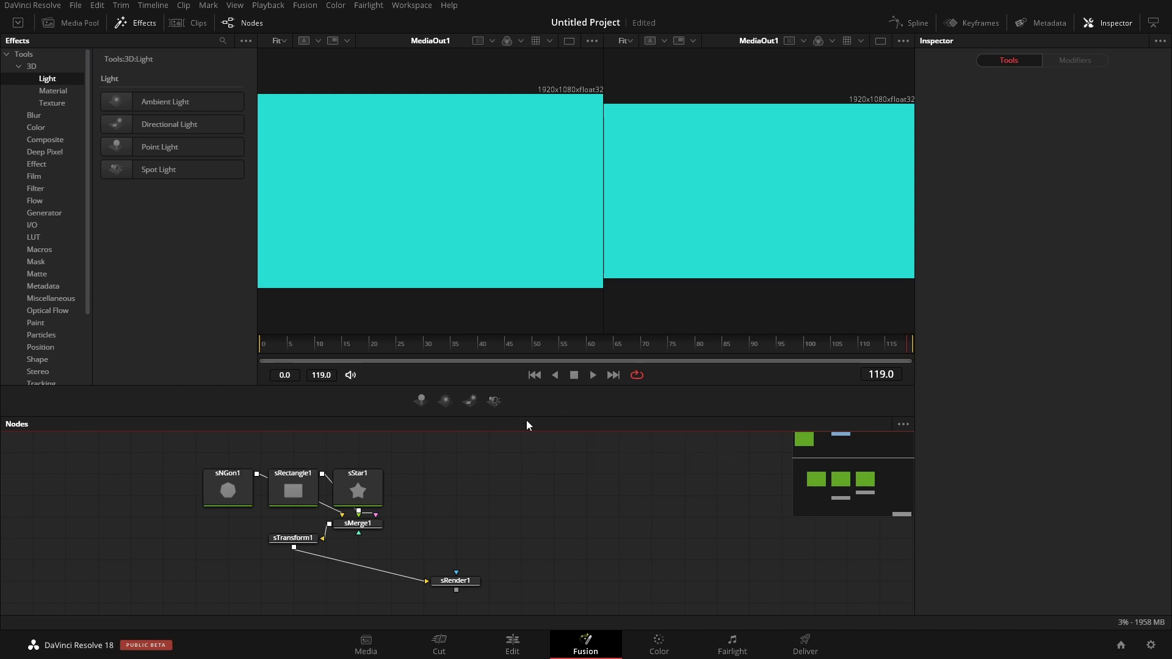
right_click(496, 405)
mouse_move(535, 411)
click(608, 413)
Add the Blinn, Phong and Ward material tools to the toolbar, followed by a divider
click(53, 92)
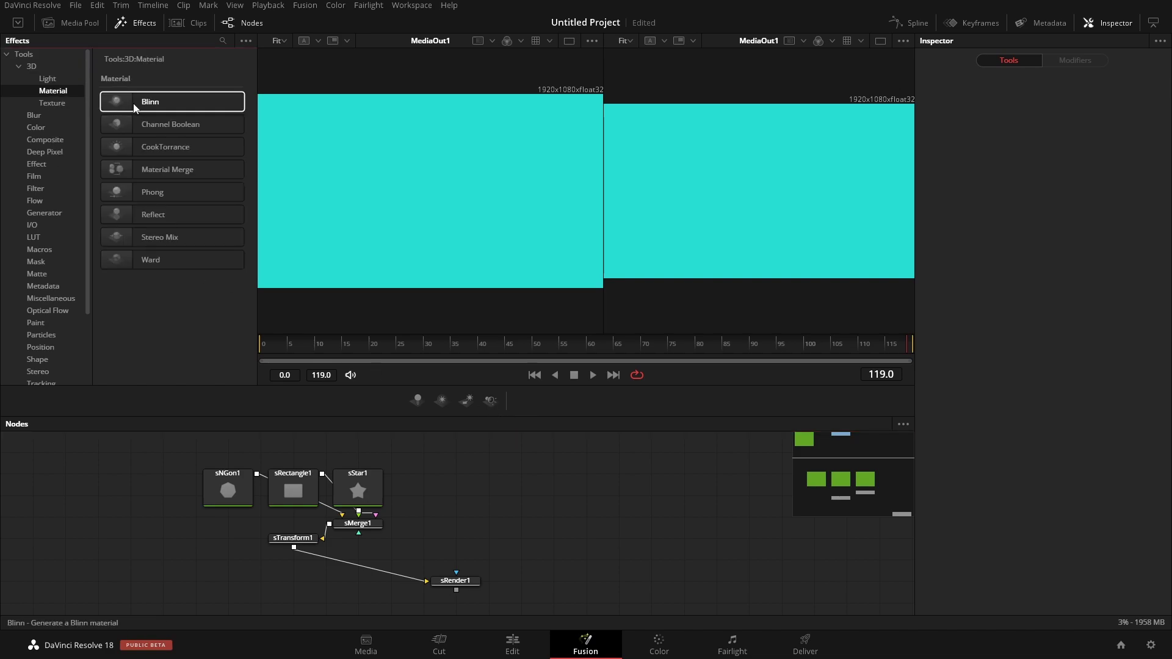
drag(134, 104, 419, 331)
drag(527, 410, 528, 408)
drag(138, 193, 528, 402)
drag(147, 260, 560, 416)
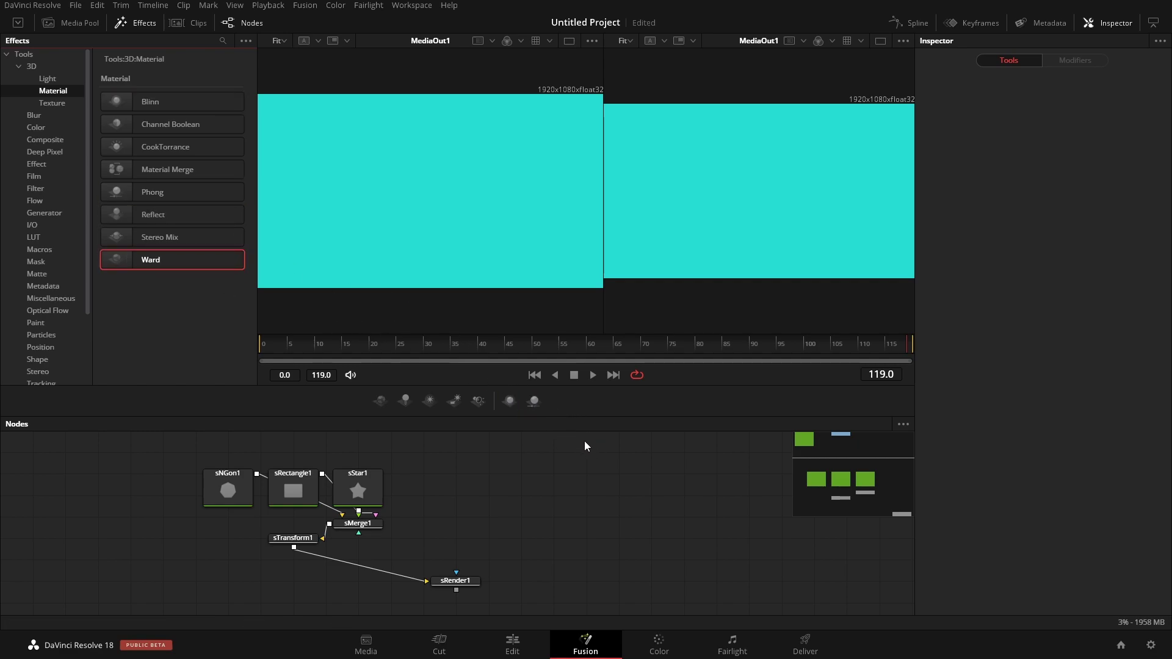
drag(119, 259, 552, 402)
right_click(536, 400)
mouse_move(572, 412)
click(654, 417)
Add the Catcher, Falloff and Fast Noise Texture tools from the 3D texture list
click(57, 104)
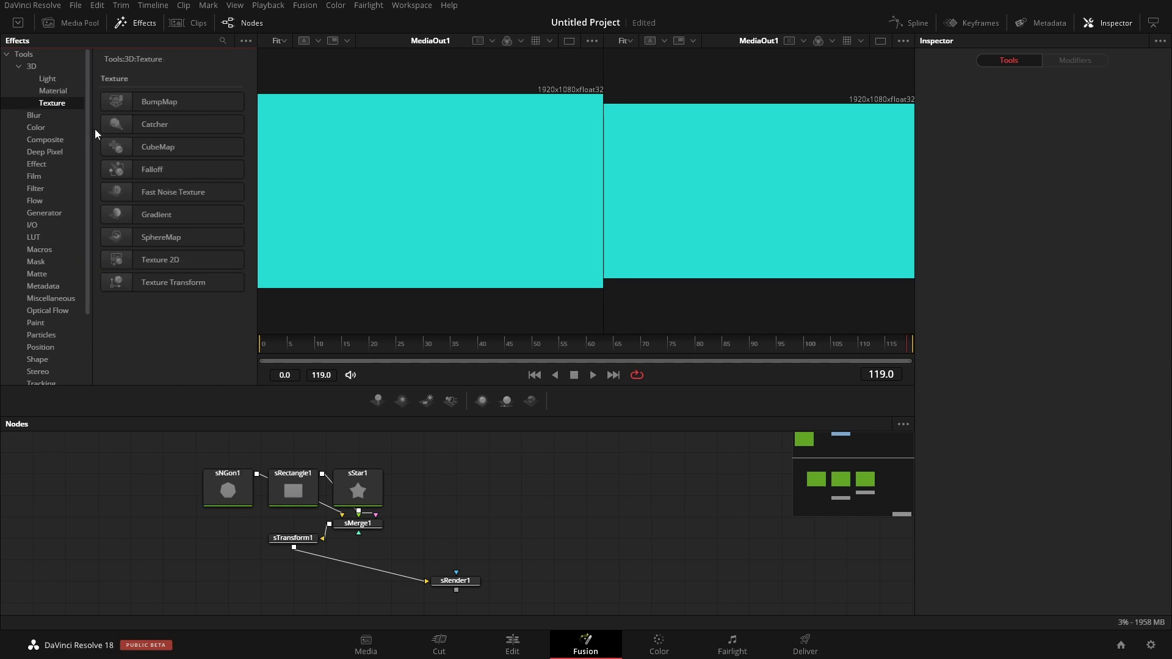
drag(115, 125, 552, 402)
drag(116, 169, 571, 400)
drag(116, 192, 583, 400)
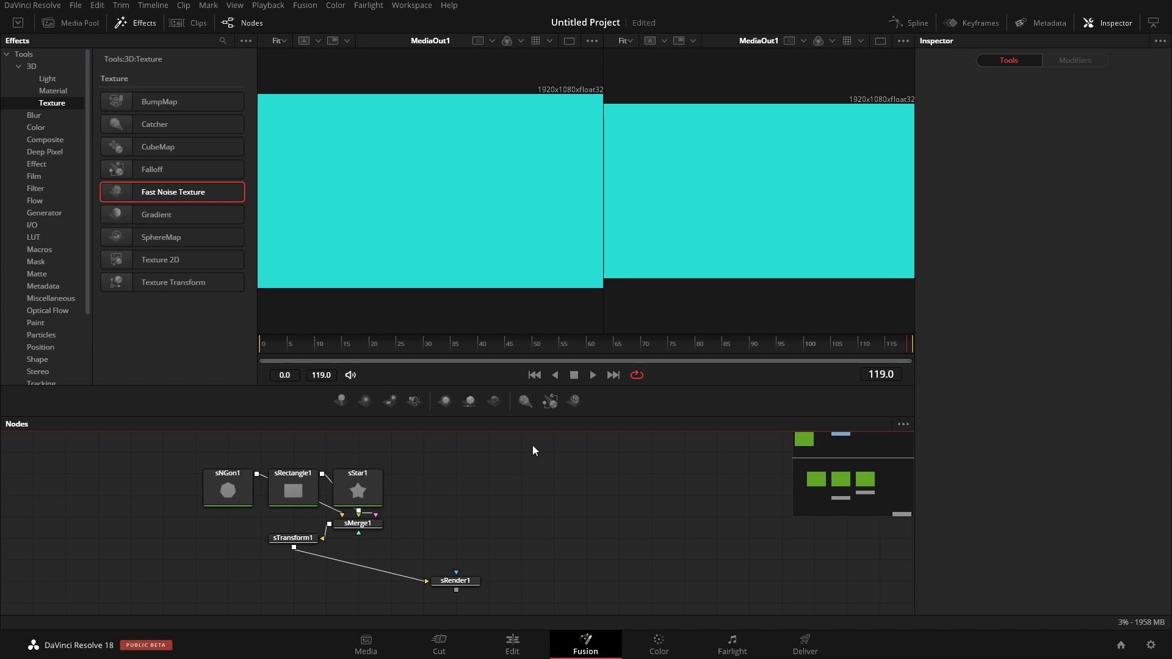
Try the Motion Graphics and Default tool sets, then switch back to the custom 3D toolbar
right_click(705, 404)
click(743, 457)
right_click(800, 404)
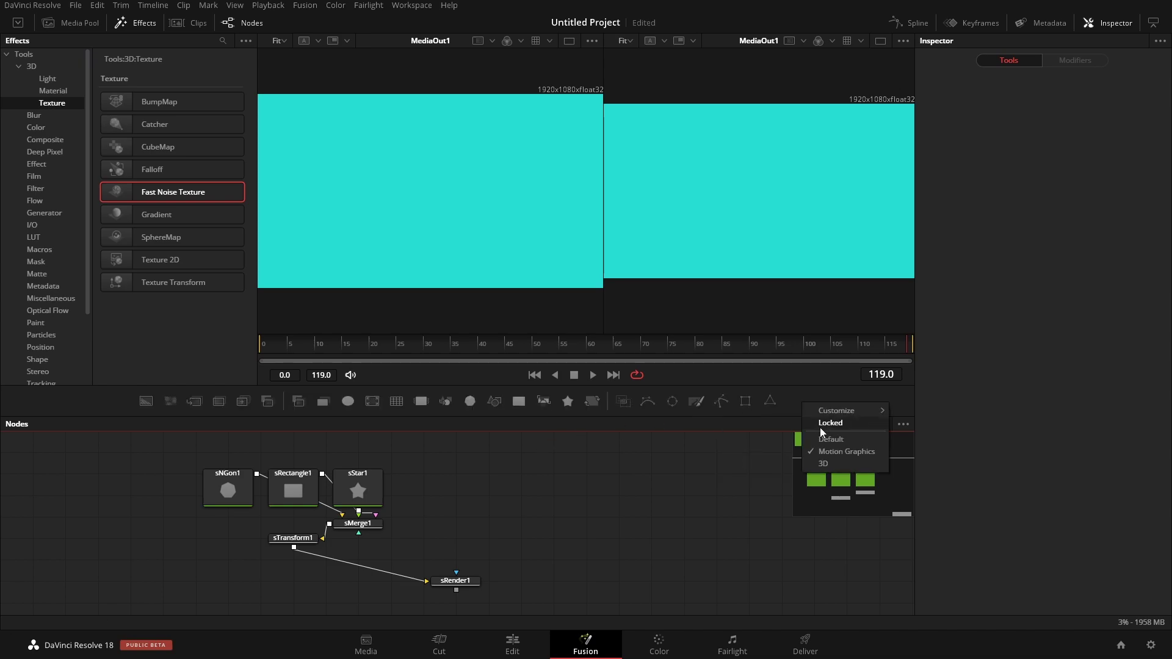
click(833, 440)
right_click(837, 402)
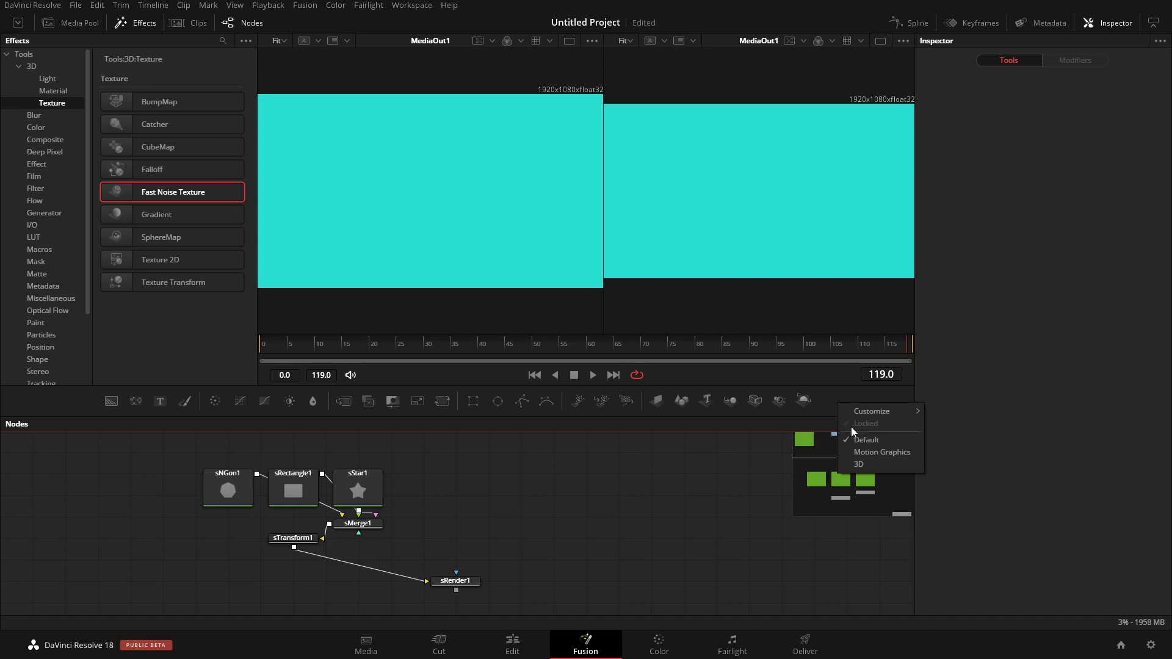
right_click(829, 405)
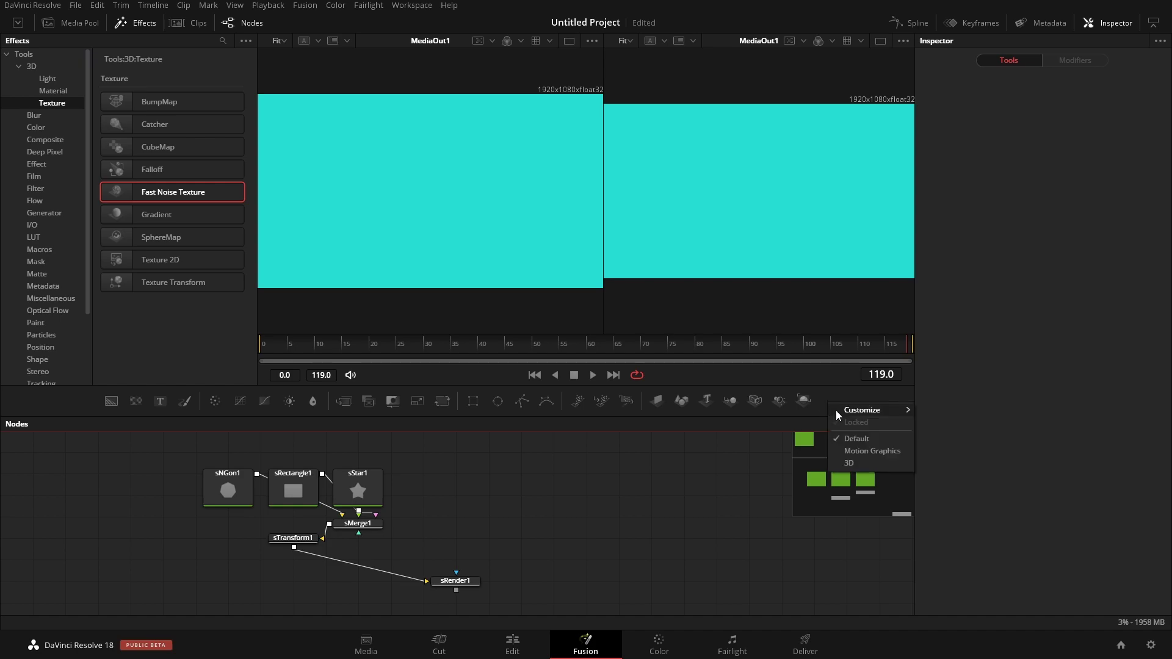
click(848, 465)
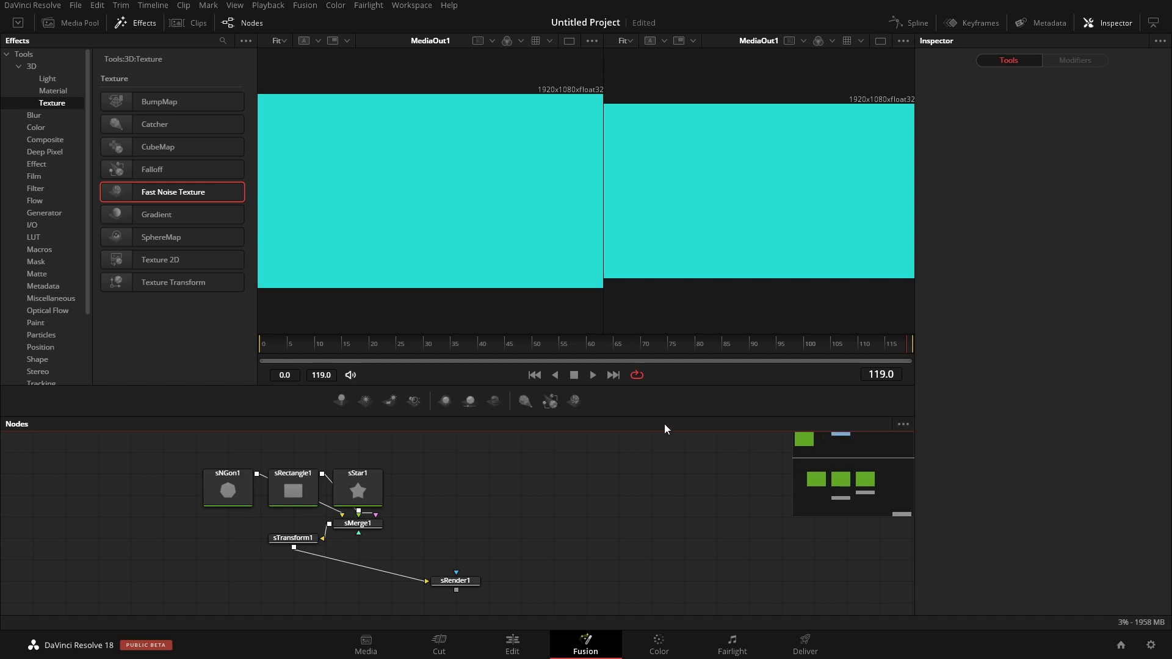
drag(576, 401, 548, 405)
Lock the 3D toolbar against further changes
right_click(661, 402)
click(689, 420)
drag(555, 402, 561, 408)
Add Falloff, Fast Noise, Catcher, Ward, Phong, Blinn, Spot, Directional, Ambient and Point Light nodes from the toolbar
click(552, 404)
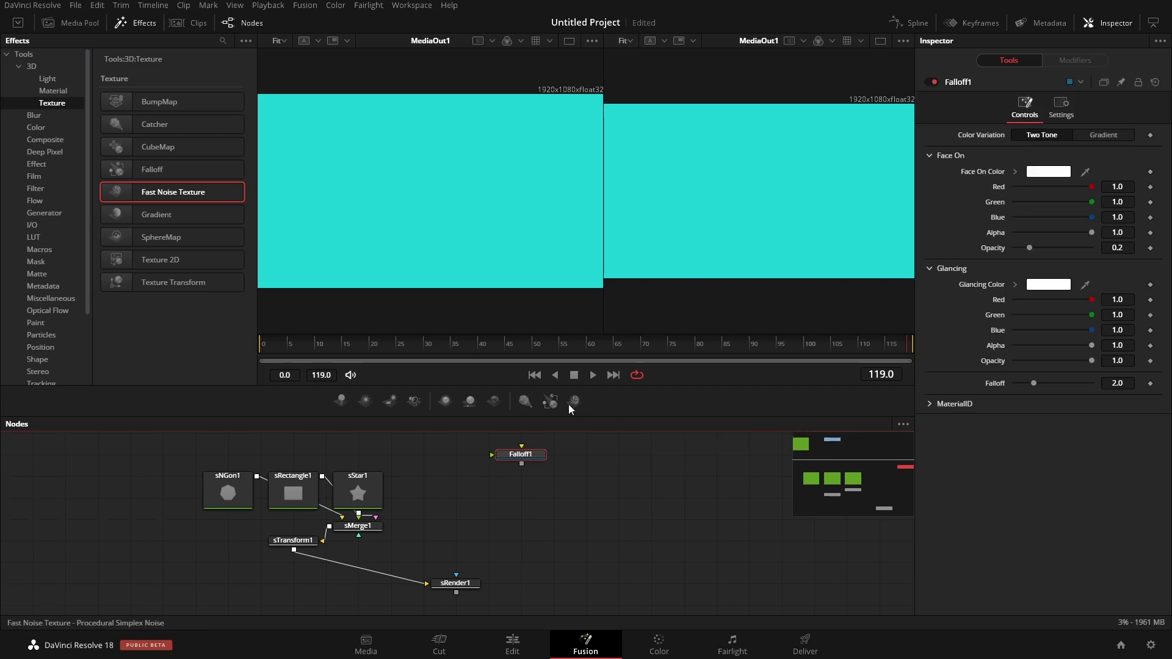
click(568, 402)
click(525, 402)
click(494, 401)
click(469, 401)
click(443, 402)
click(415, 402)
click(389, 401)
click(365, 402)
click(341, 401)
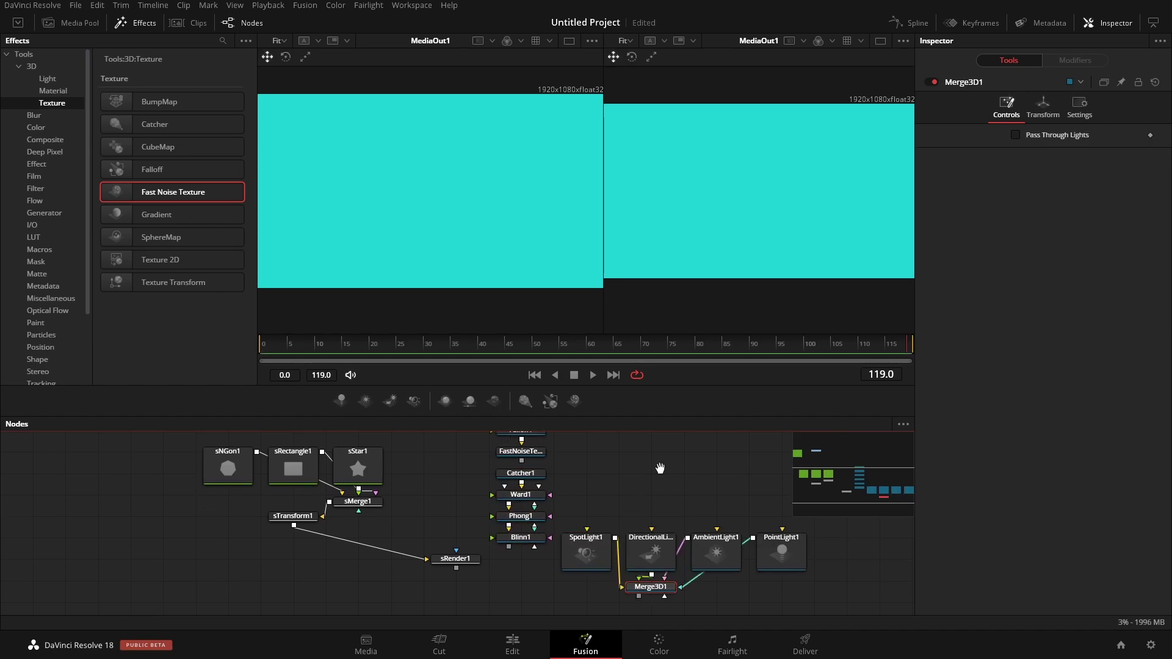
drag(653, 469, 566, 491)
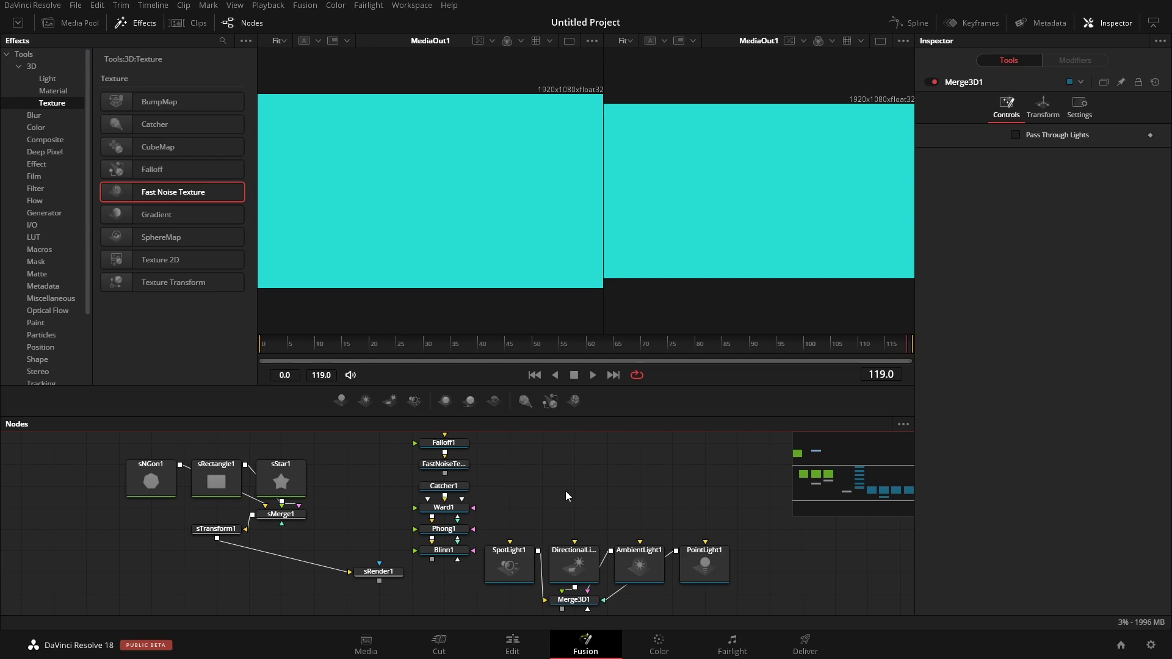